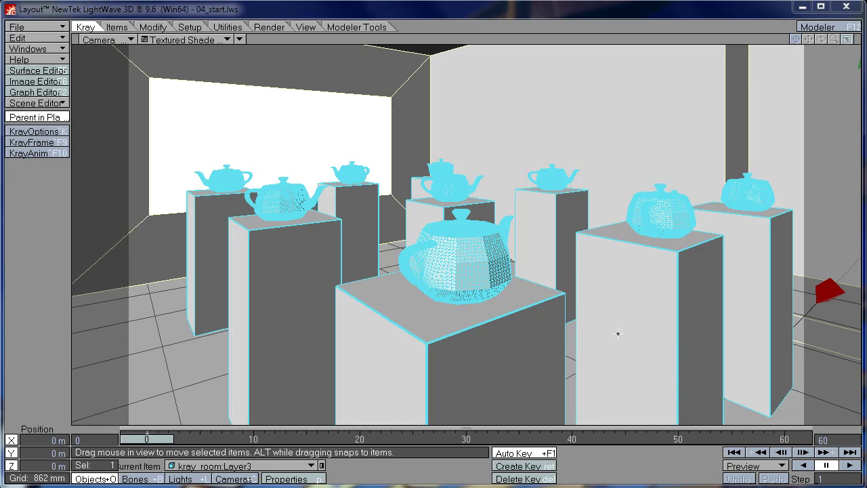
Show Kray's Photons settings, with GI Resolution on Auto and Caustics Photons at 1000000
click(34, 131)
click(616, 122)
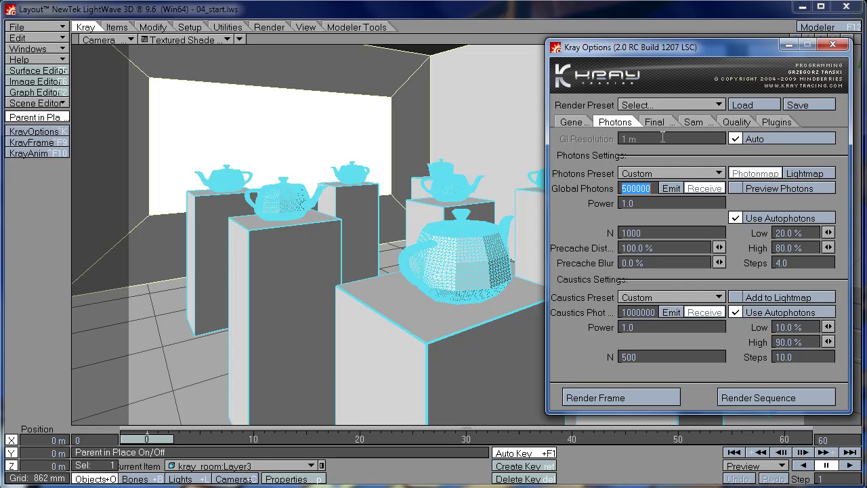
Toggle GI Resolution Auto off and back on, then close the Kray Options window
click(736, 139)
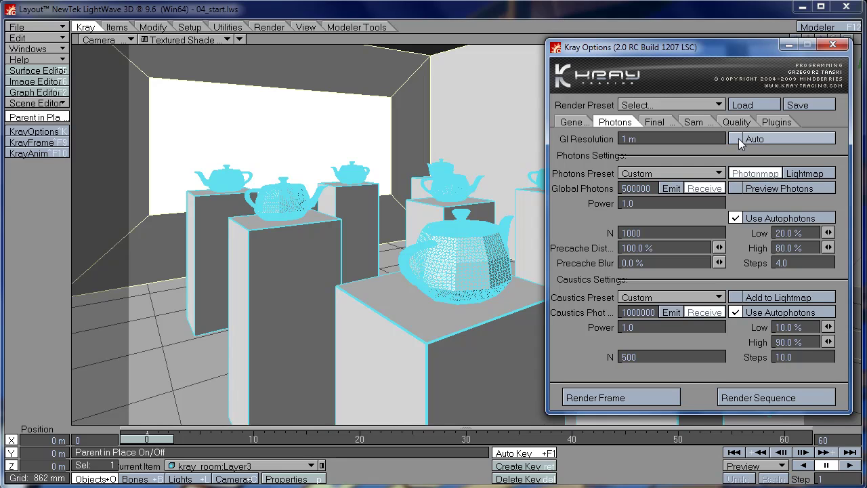
click(690, 139)
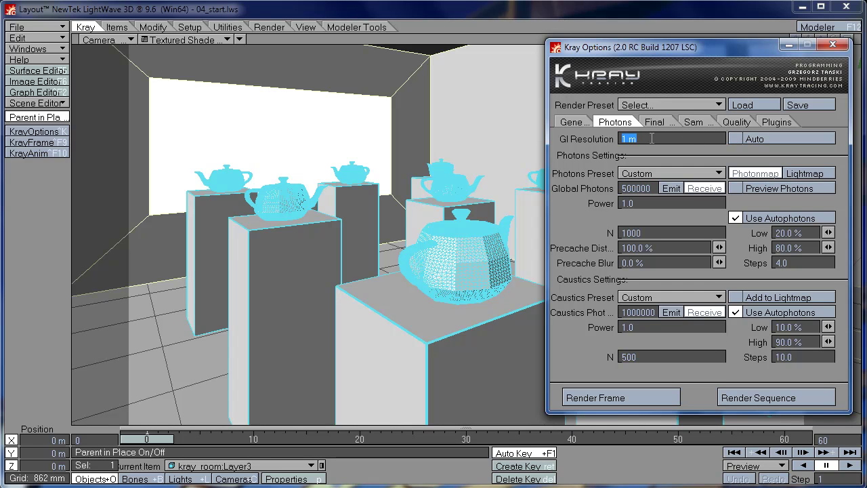
click(740, 141)
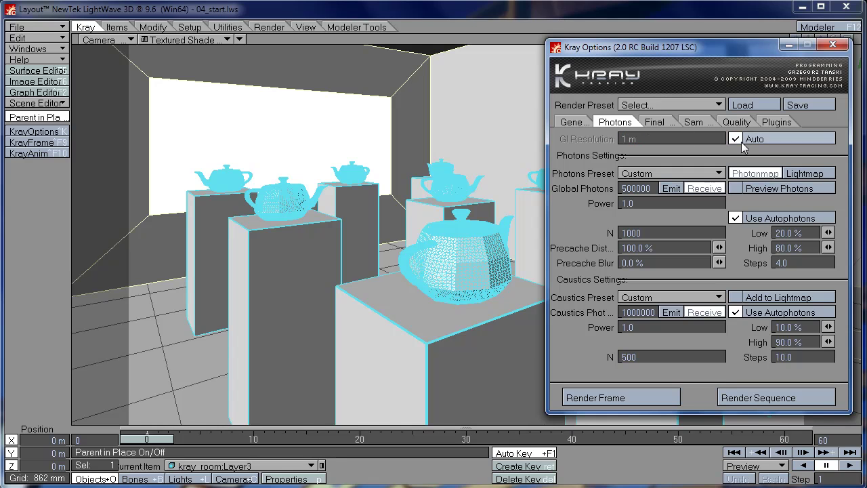
click(832, 43)
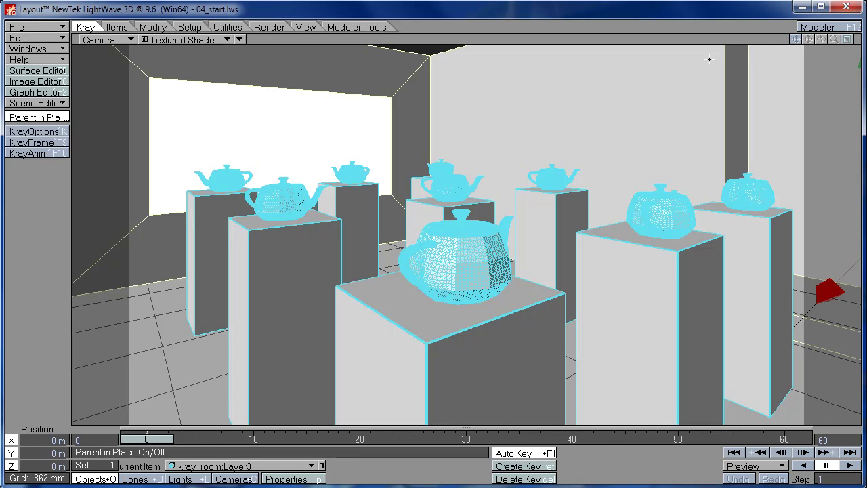
Reopen Kray Options and show the General settings
click(59, 133)
click(627, 122)
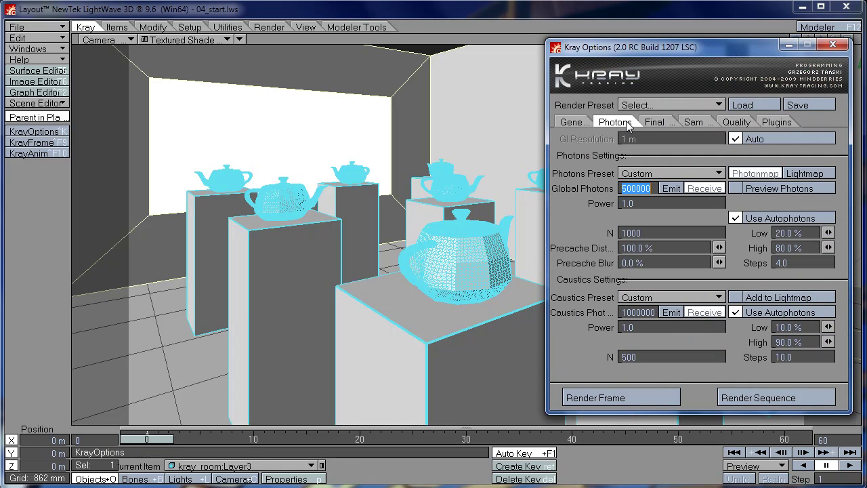
click(573, 123)
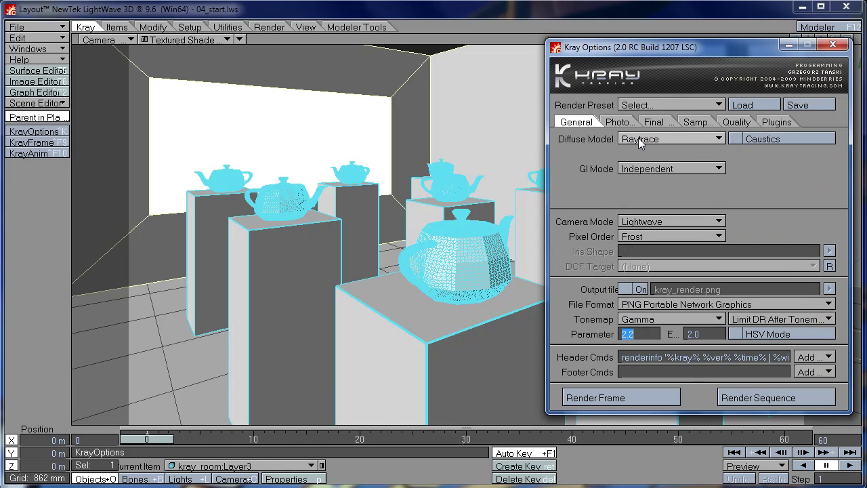
Change Diffuse Model from Raytrace to Photons Estimate and bring up the Photons Estimate choices
click(638, 138)
click(644, 145)
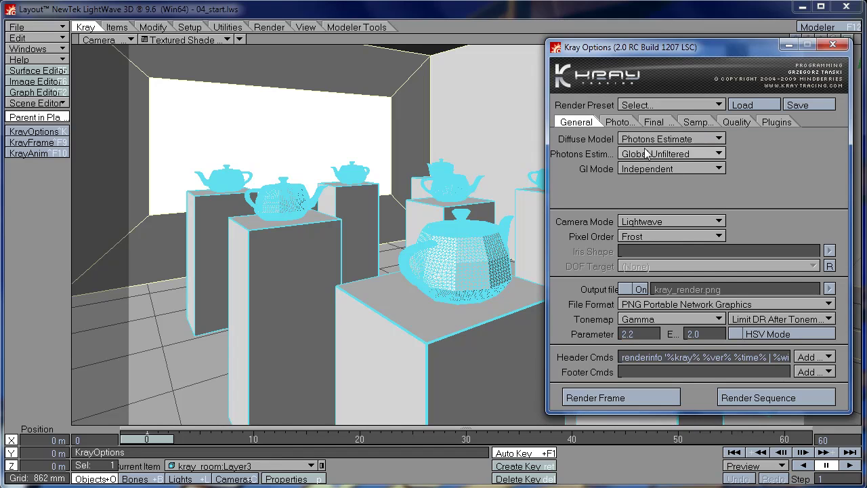
click(648, 154)
click(641, 163)
click(671, 154)
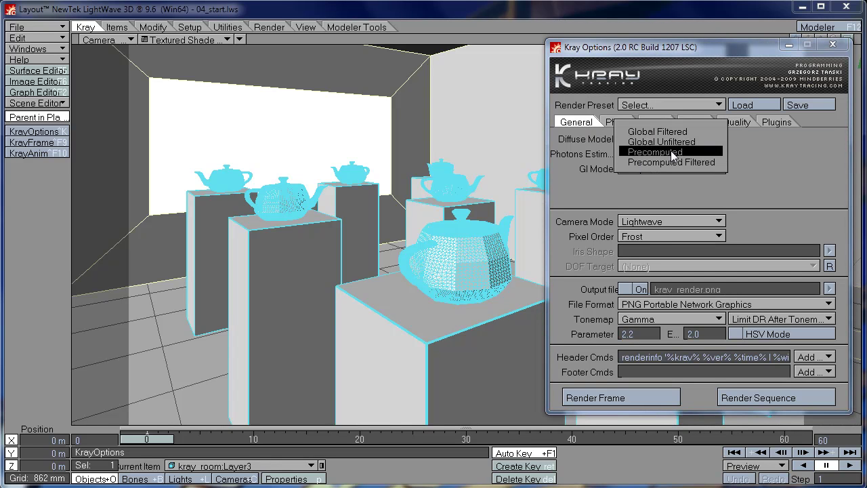
Set Photons Estimate to Precomputed and render a 640 × 360 frame to view the blotchy result
click(673, 154)
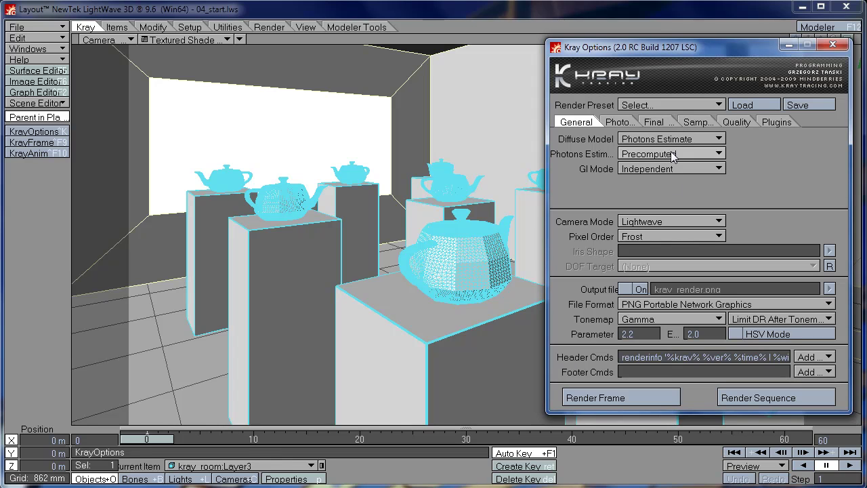
click(611, 398)
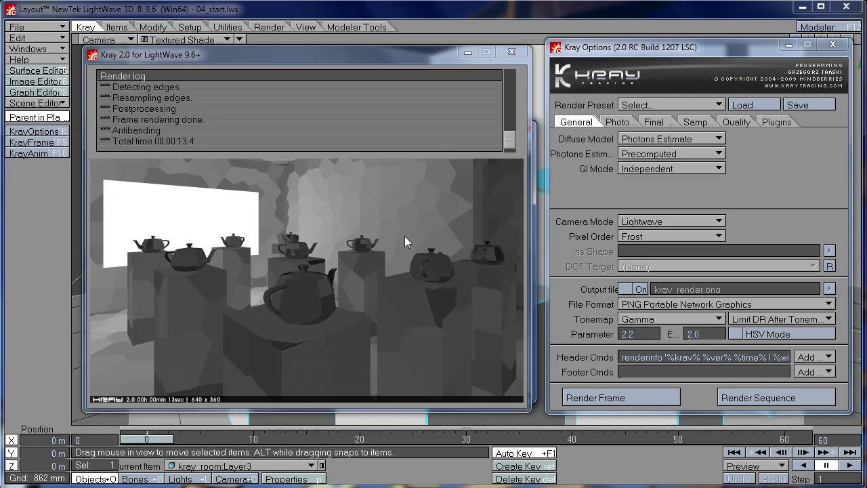
click(514, 54)
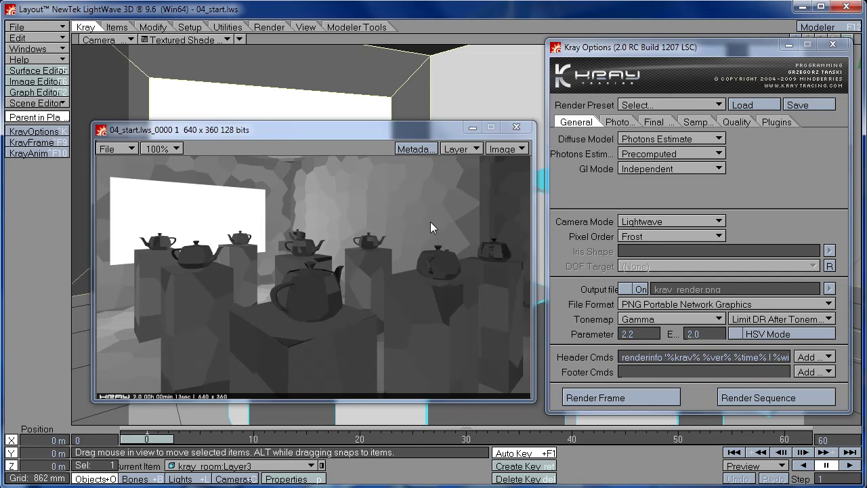
Render a second frame, view the image, and return Kray Options to Photons settings
click(582, 399)
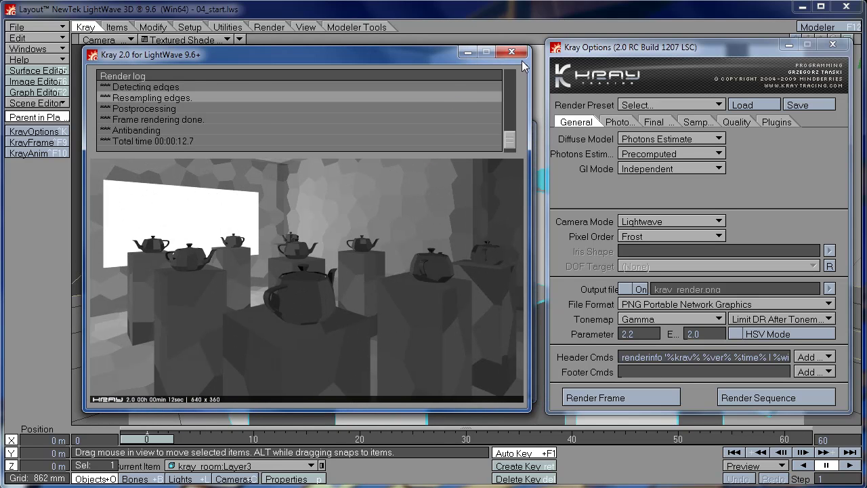
click(522, 56)
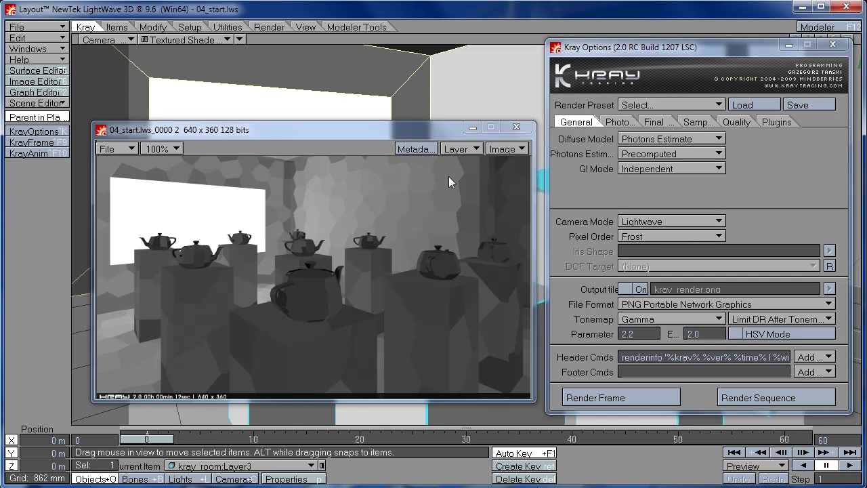
click(614, 124)
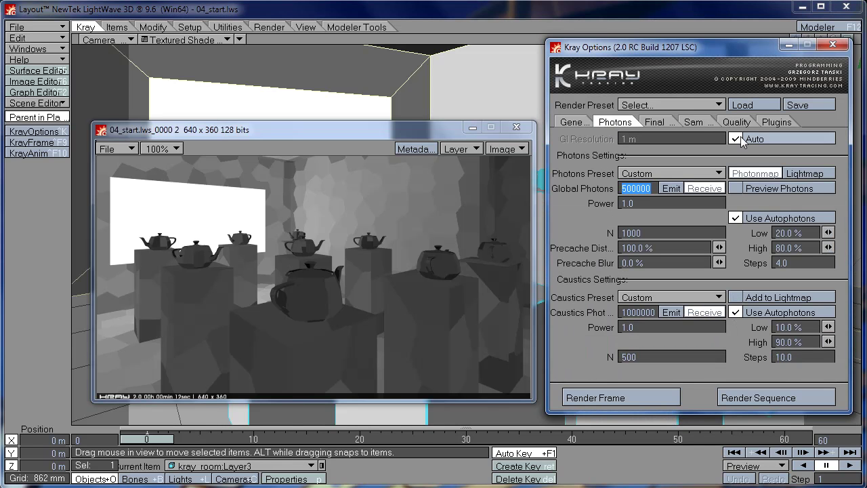
Turn off Auto, set GI Resolution to 300 mm, and render the frame
click(736, 138)
click(629, 138)
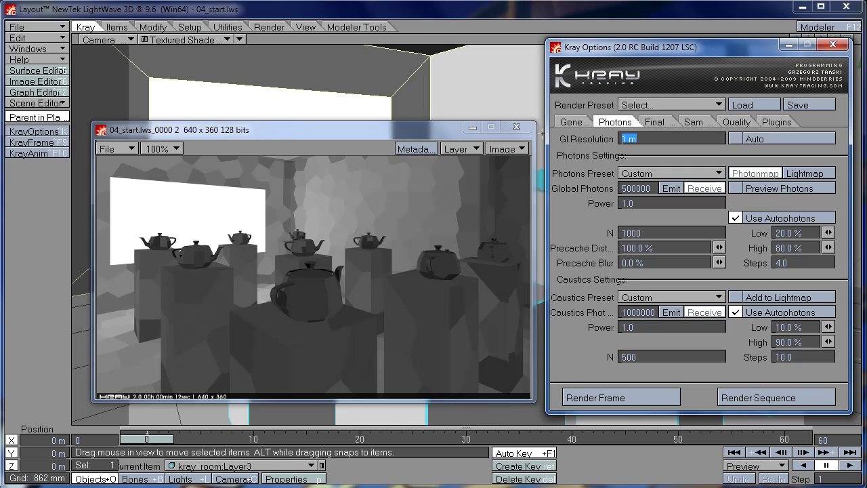
key(BackSpace)
text(300)
key(Return)
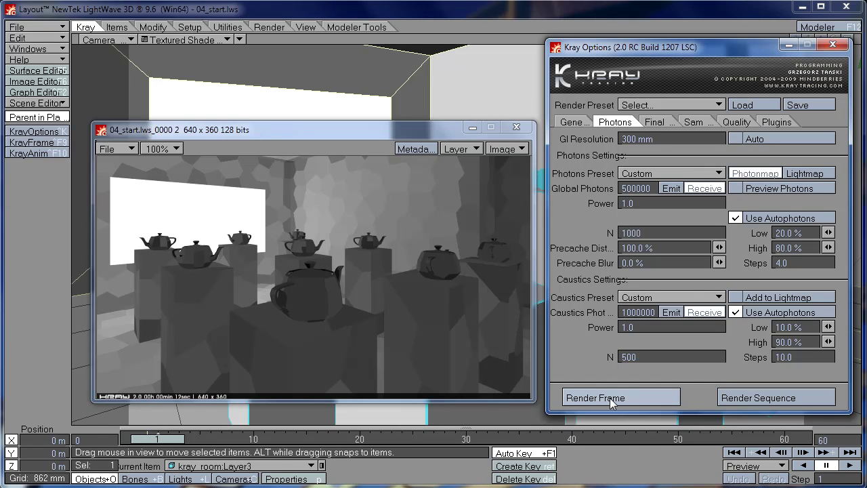
click(610, 398)
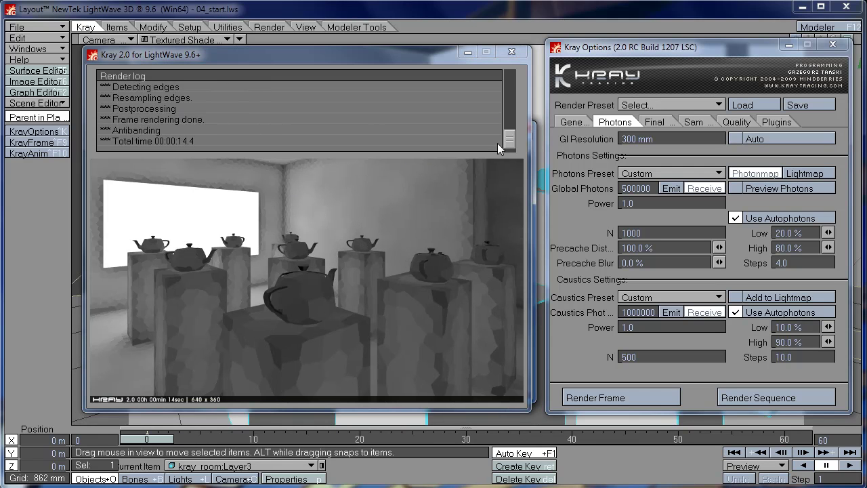
Close the render log and change GI Resolution to 250 mm
click(512, 51)
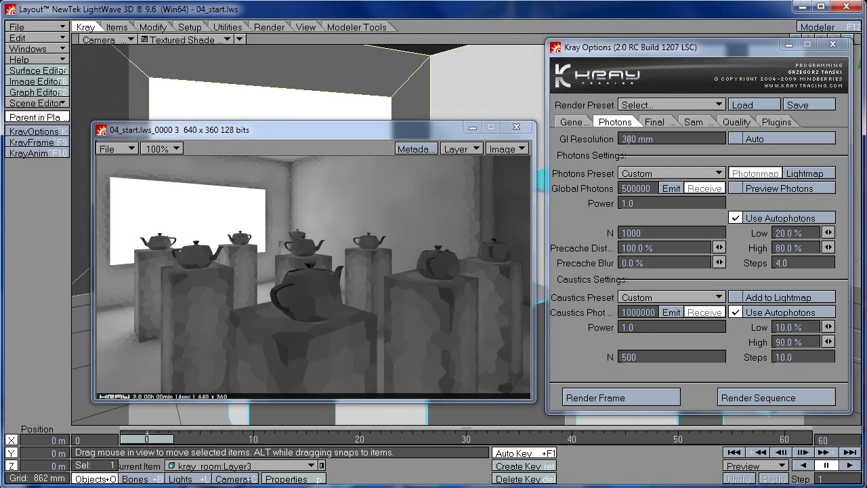
click(630, 139)
text(250)
key(Return)
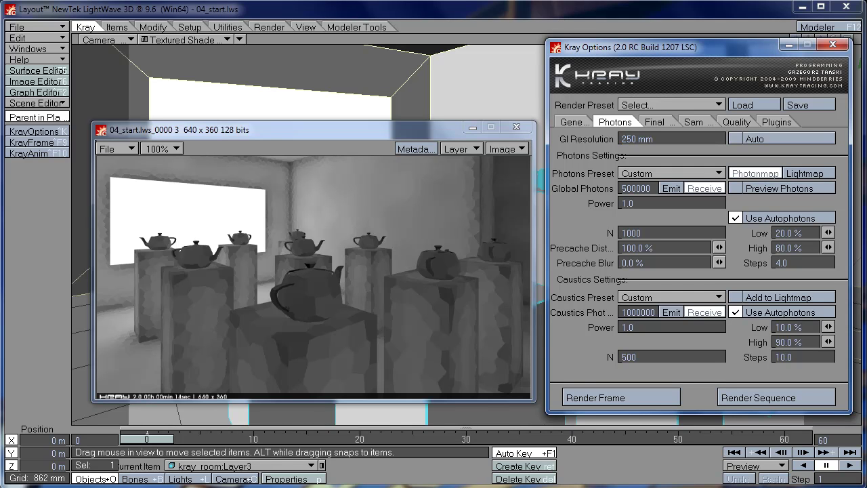
Render the fourth 640 × 360 frame at 250 mm and view the smoother image
click(589, 398)
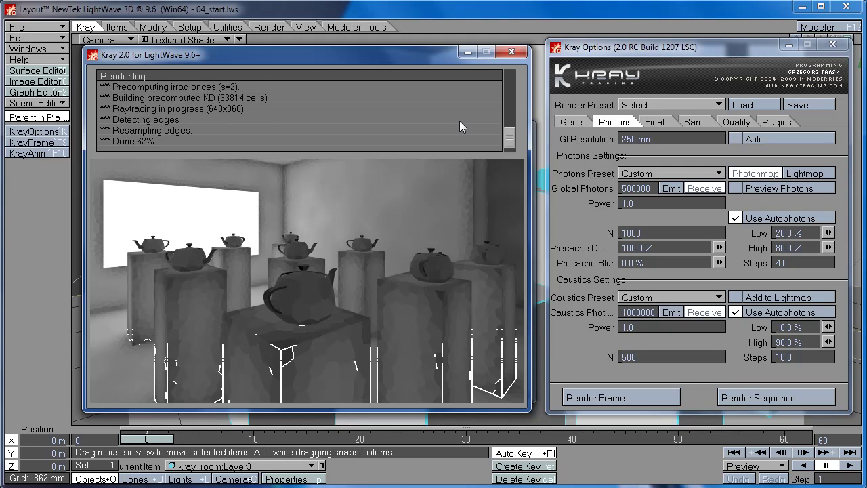
click(506, 98)
drag(509, 141, 509, 118)
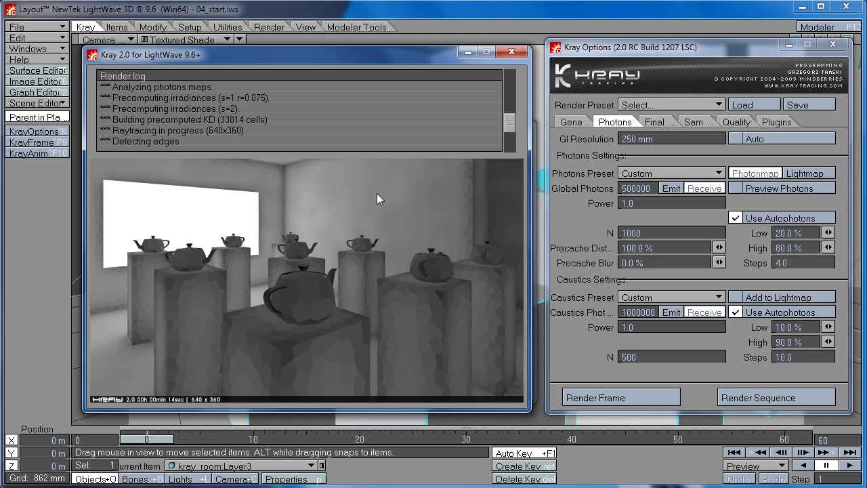
click(512, 52)
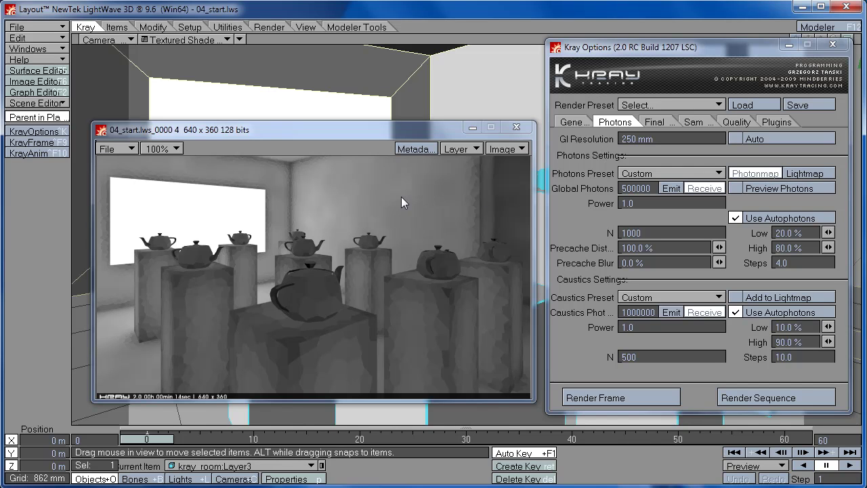
click(656, 122)
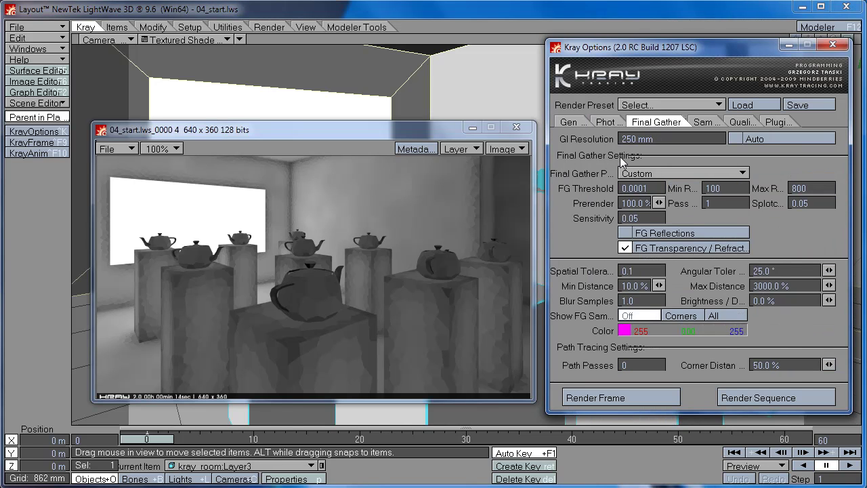
click(615, 123)
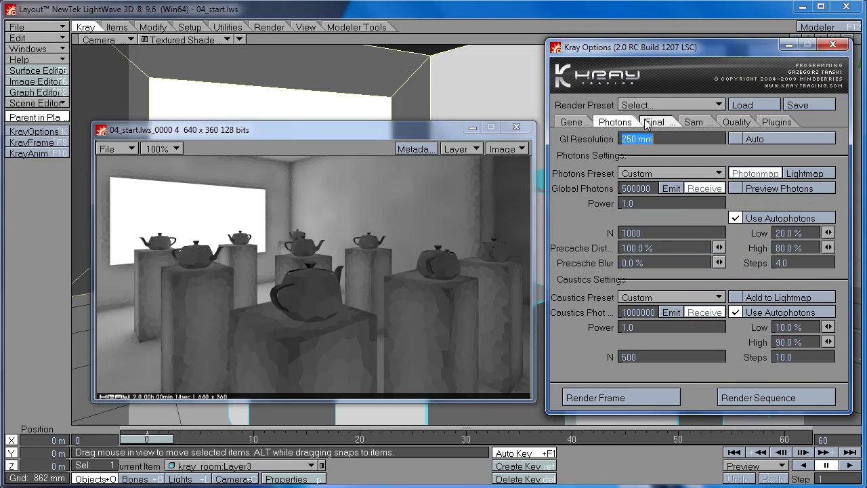